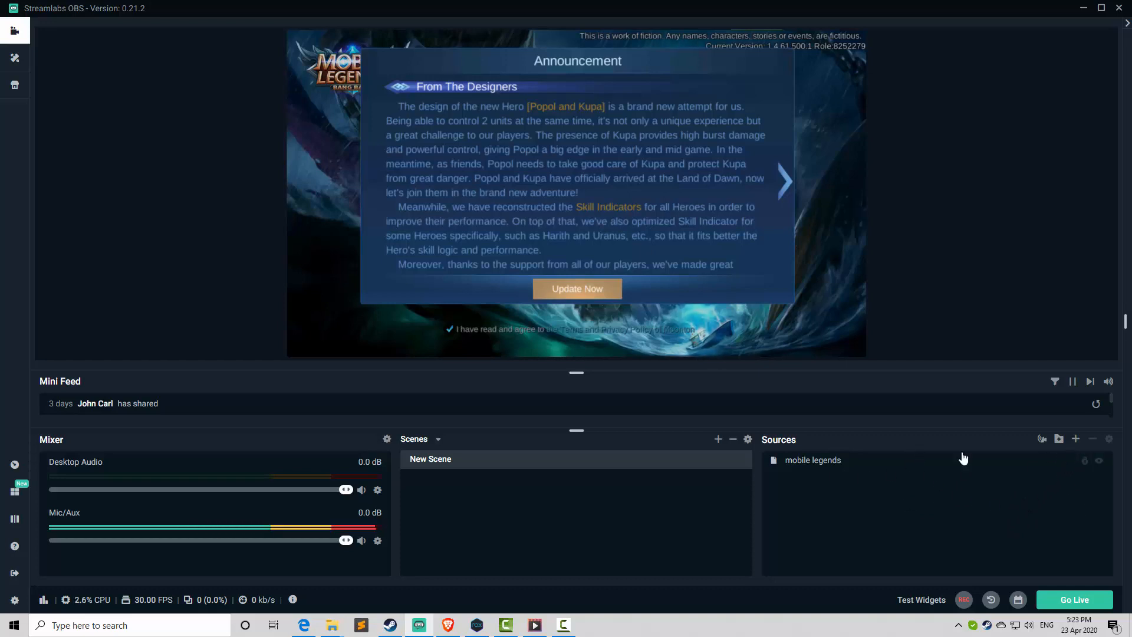
# Add a Text (GDI+) source named "announcement" to the scene.
pyautogui.click(1077, 440)
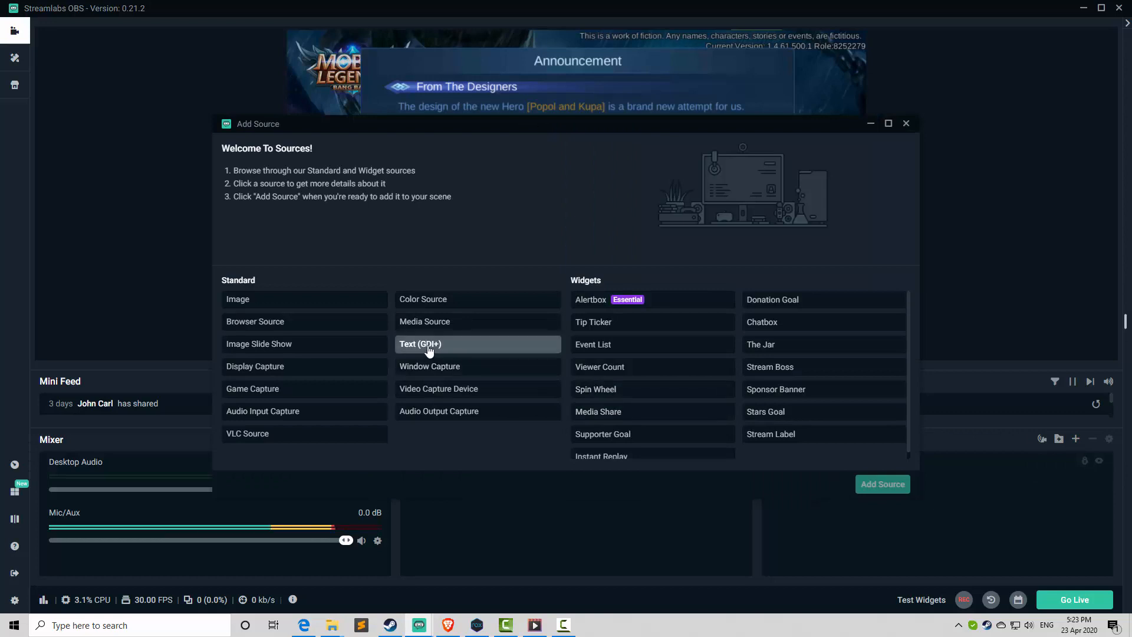
pyautogui.click(467, 347)
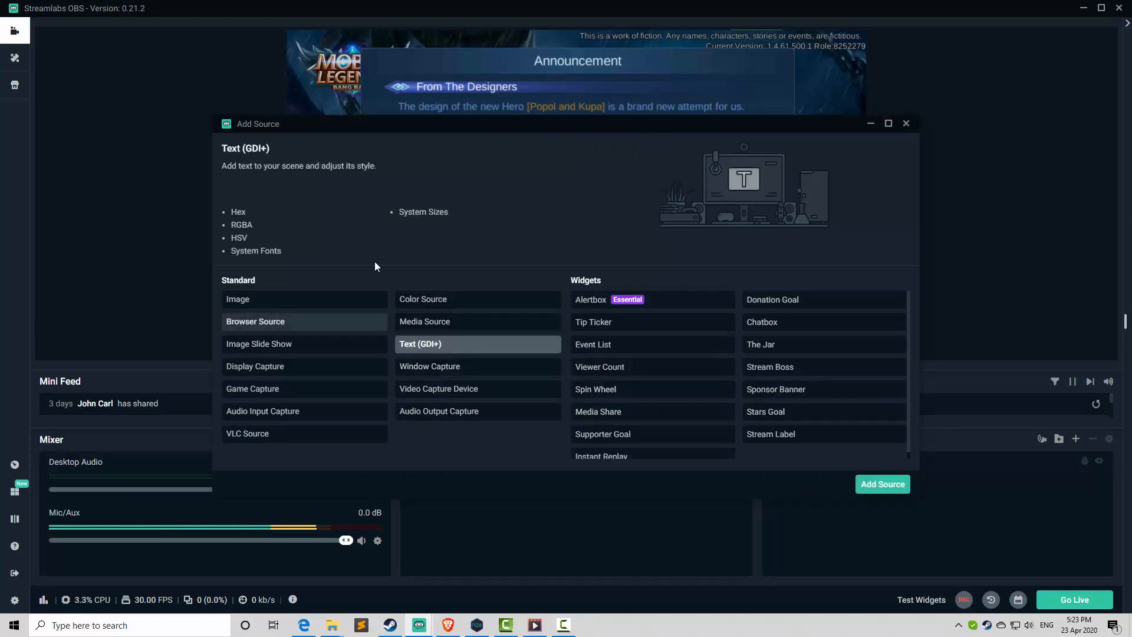
pyautogui.click(864, 487)
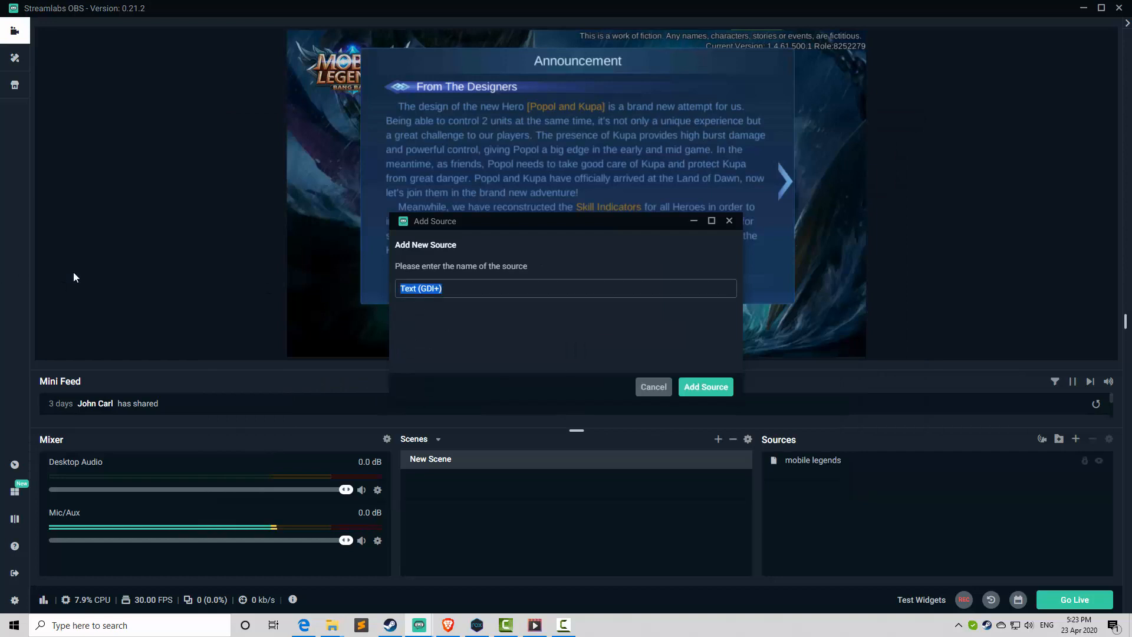
pyautogui.write('announcement')
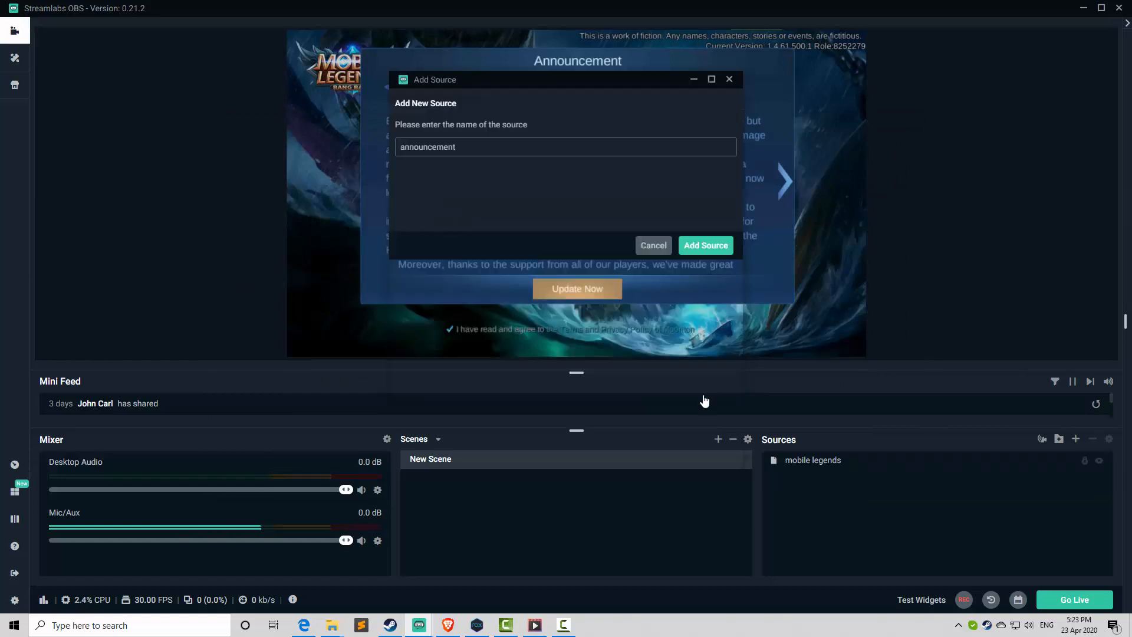
pyautogui.click(706, 386)
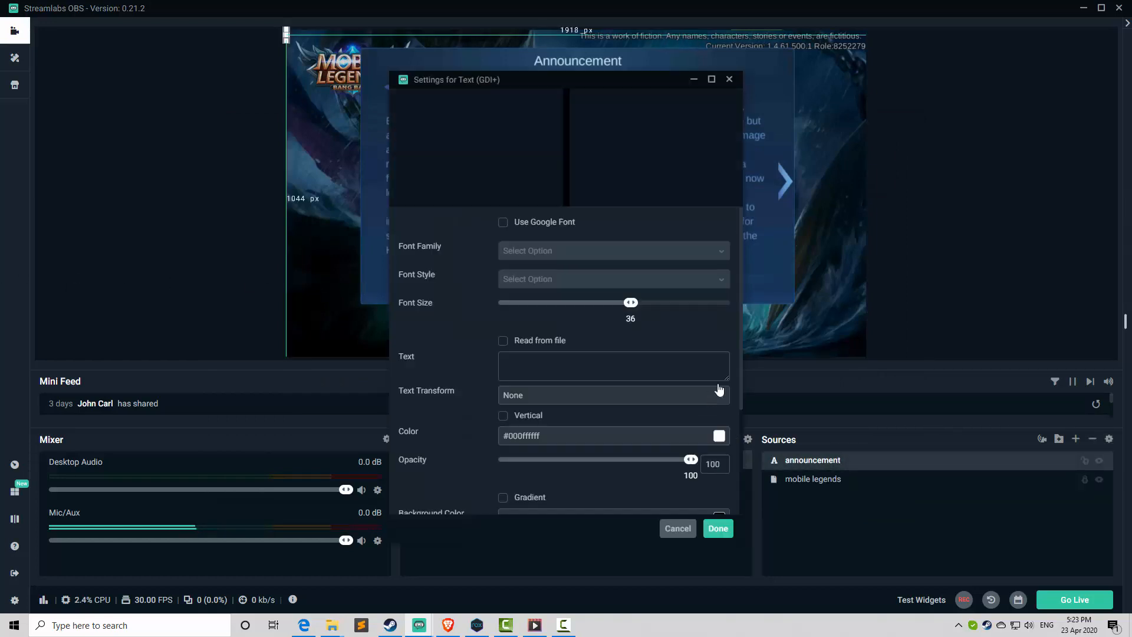
# Enter "Welcome to the stream!" as the text of the announcement source.
pyautogui.click(605, 358)
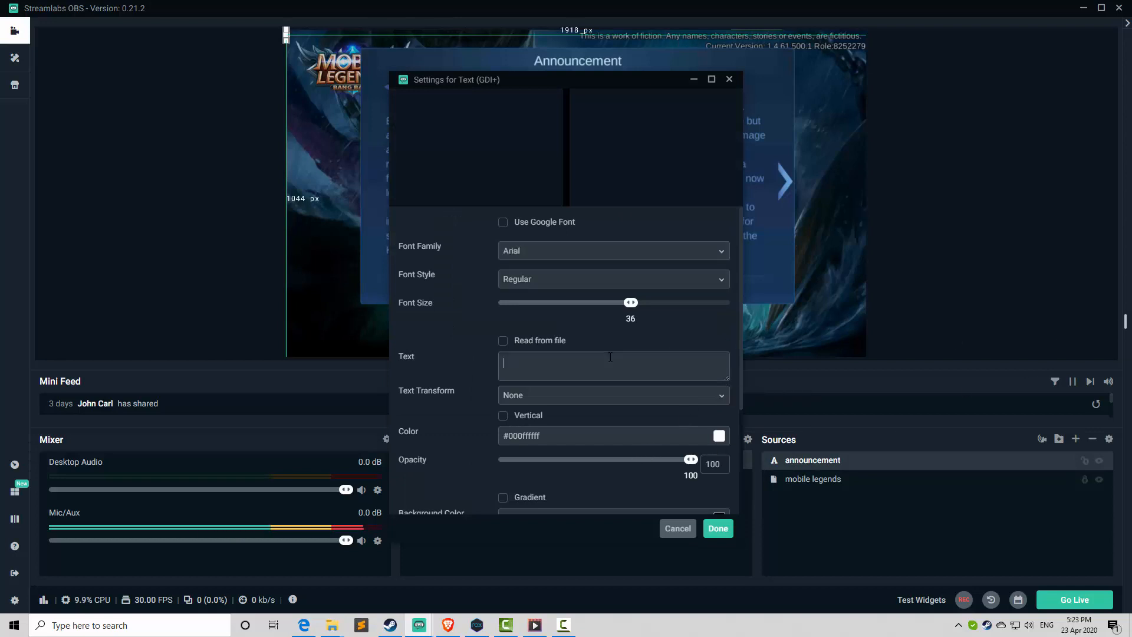
pyautogui.write('Welcome t')
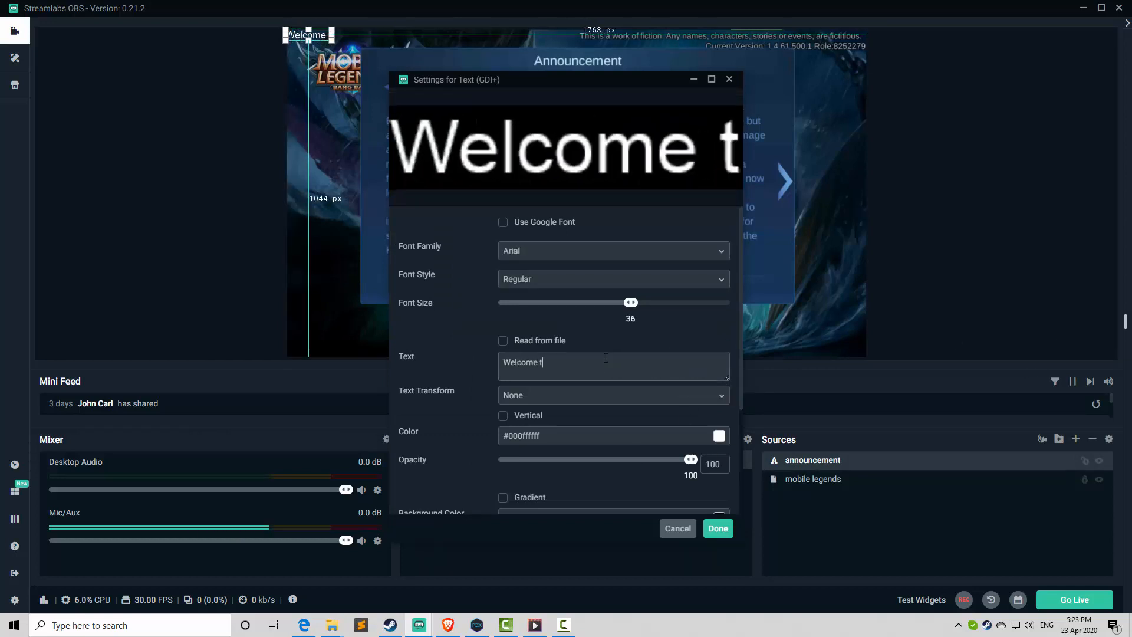
pyautogui.write('o the steream!')
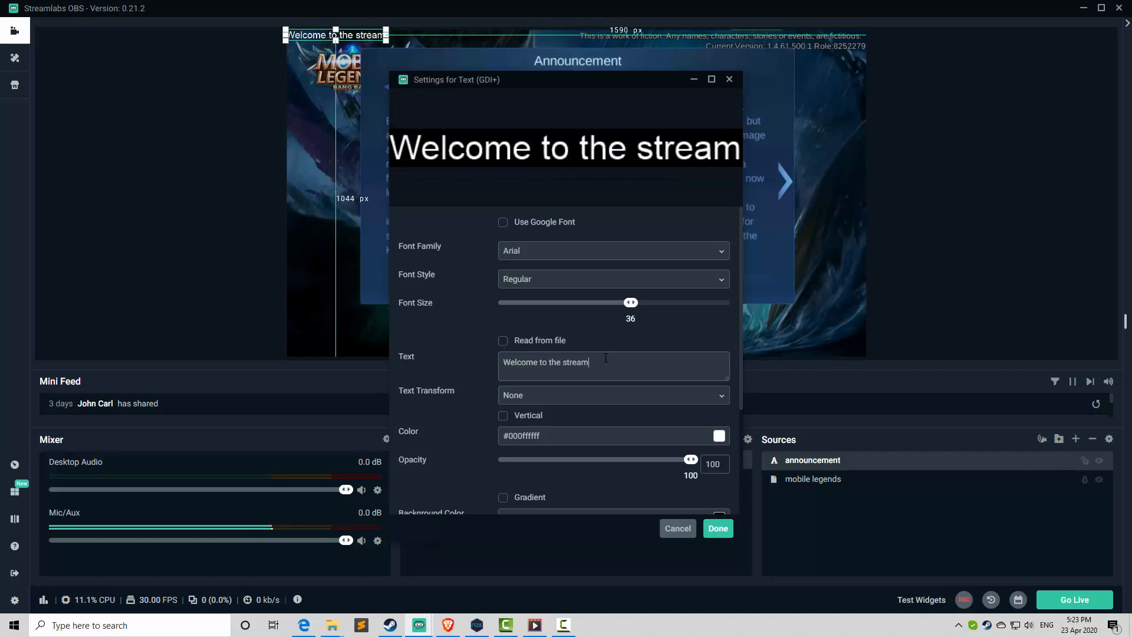
# Set the announcement text to the Google font Montserrat in Extra-Bold style and confirm the source settings.
pyautogui.click(503, 223)
pyautogui.click(532, 252)
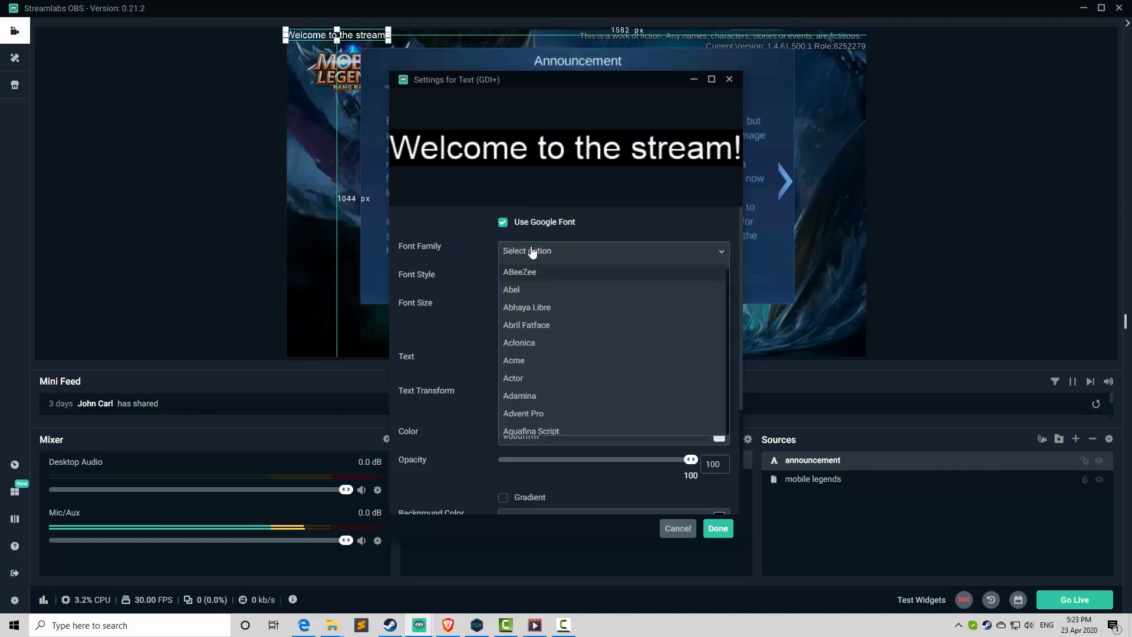
pyautogui.write('monts')
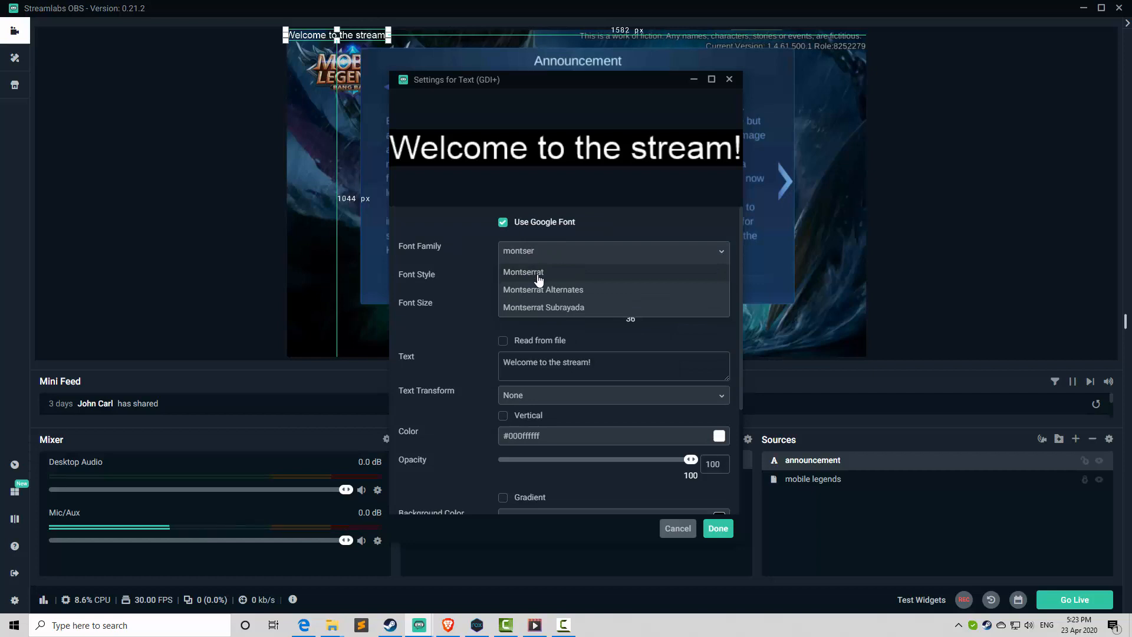
pyautogui.write('er')
pyautogui.click(538, 273)
pyautogui.click(547, 279)
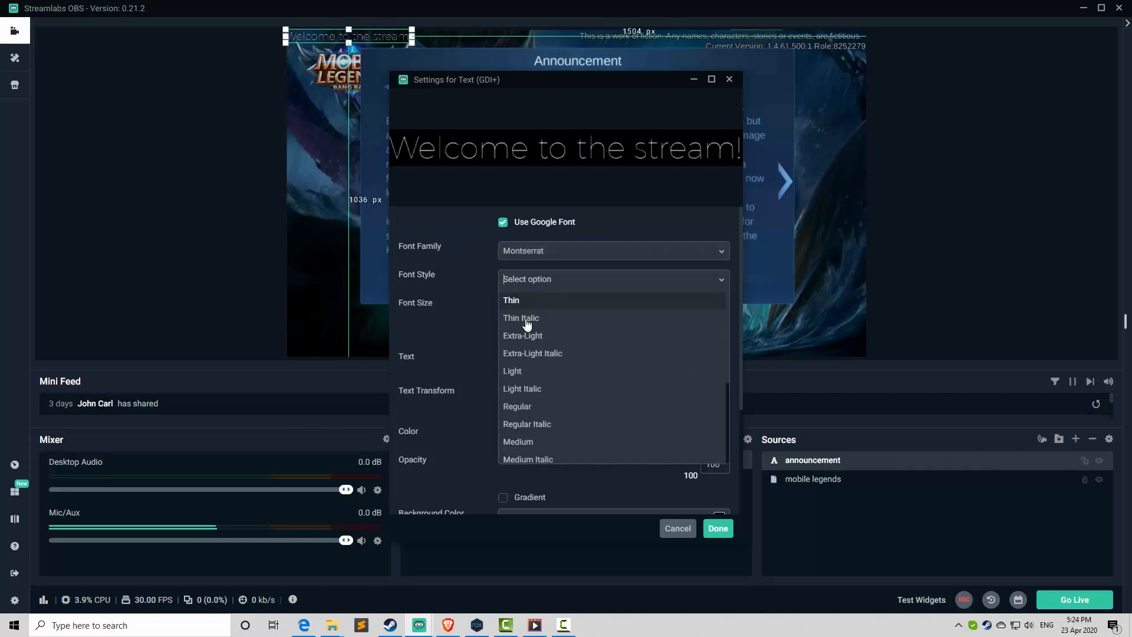
pyautogui.scroll(-3, 534, 425)
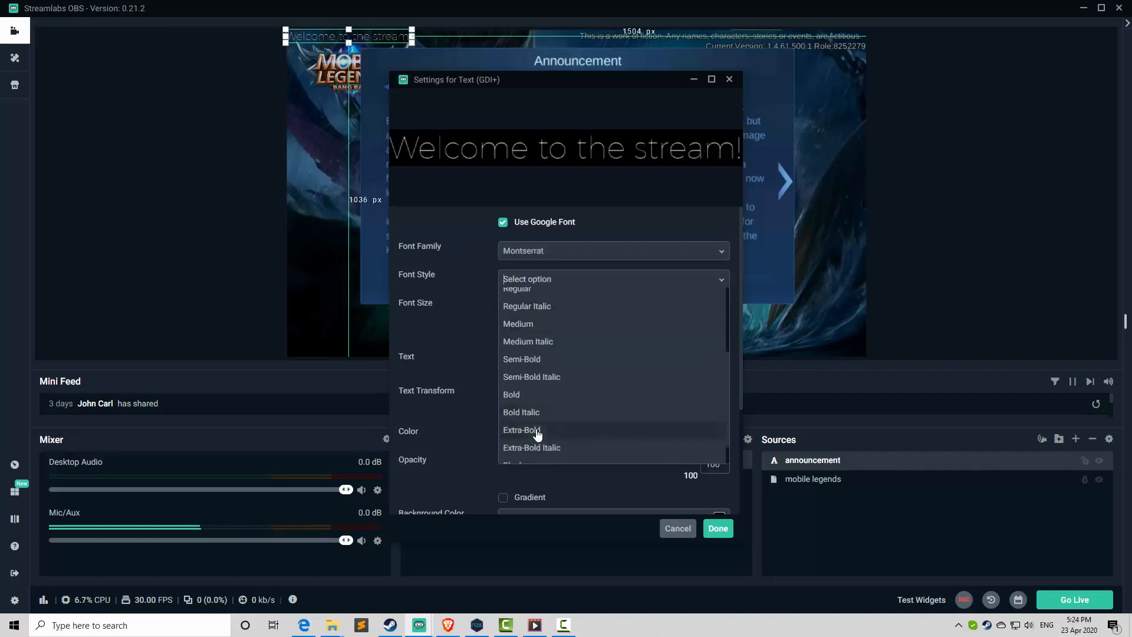
pyautogui.click(537, 430)
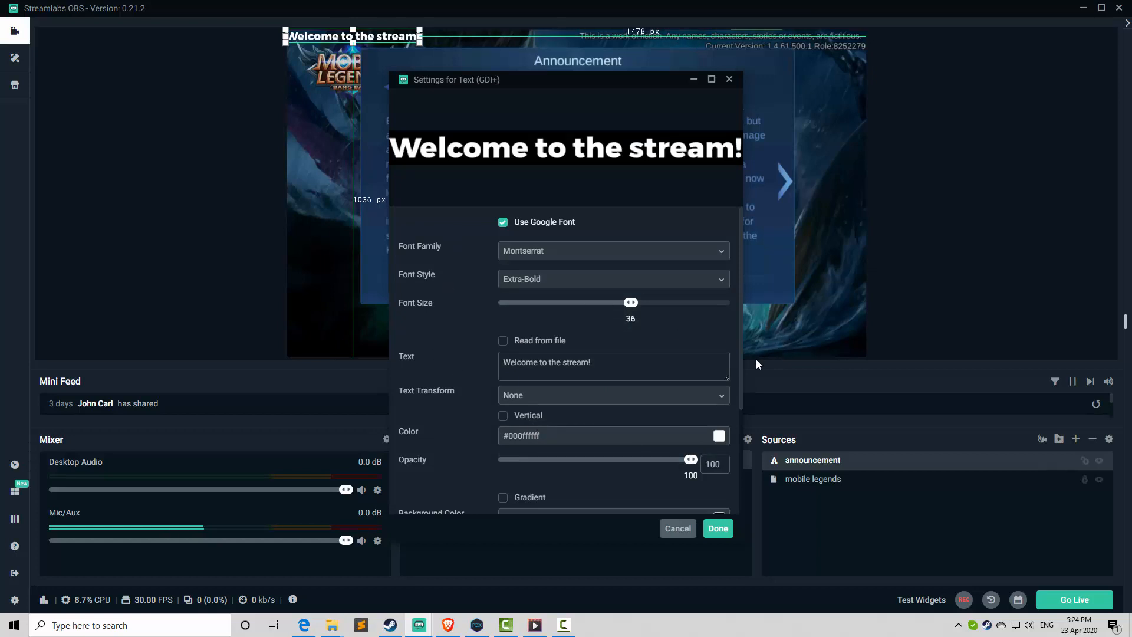
pyautogui.scroll(-3, 678, 487)
pyautogui.click(718, 528)
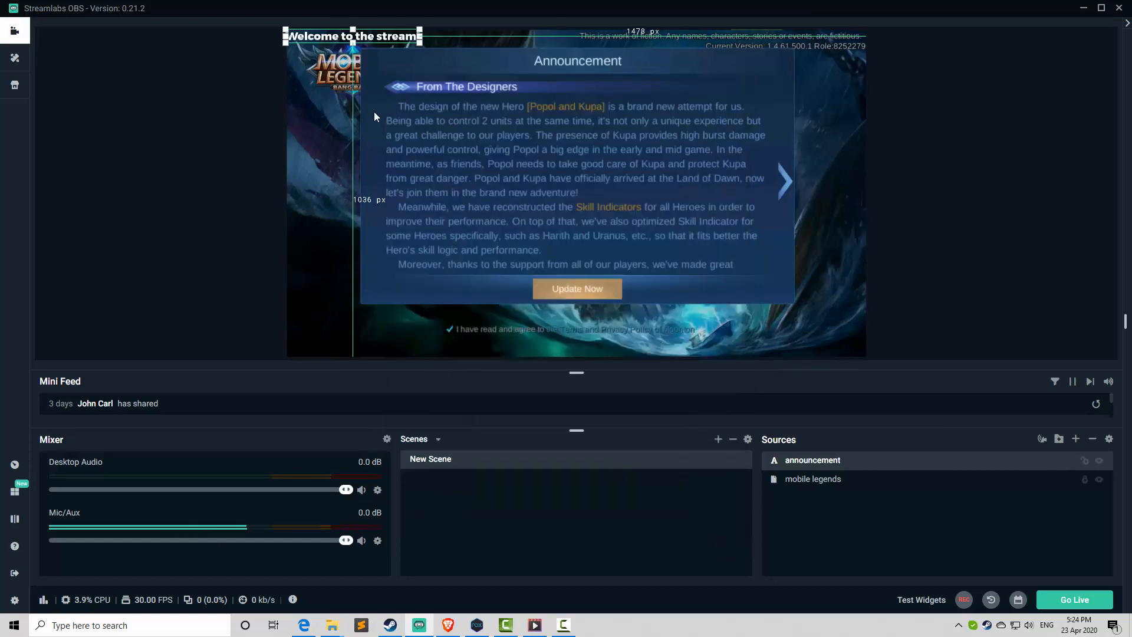
# Move the welcome text to the bottom centre of the scene preview and select it.
pyautogui.moveTo(381, 34); pyautogui.dragTo(607, 345)
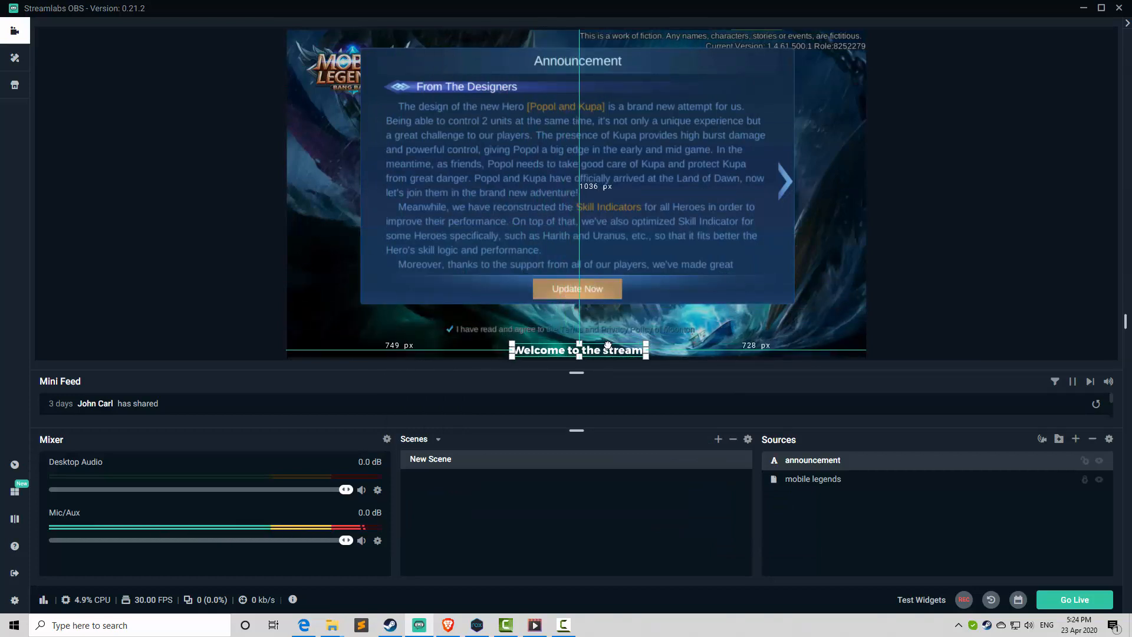
pyautogui.click(866, 332)
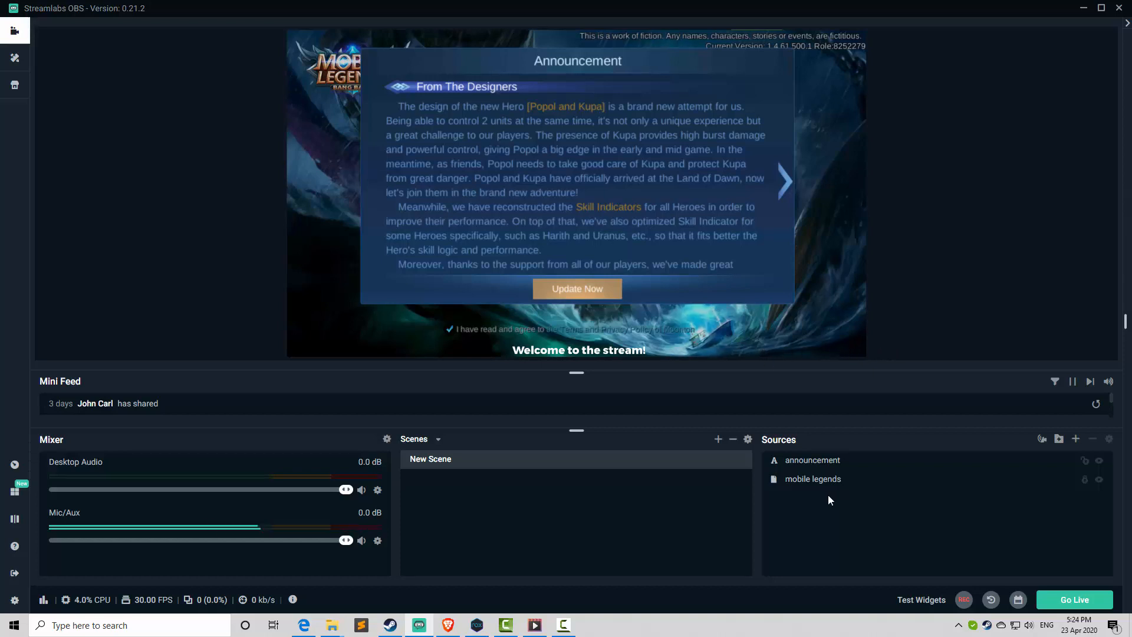
pyautogui.click(630, 351)
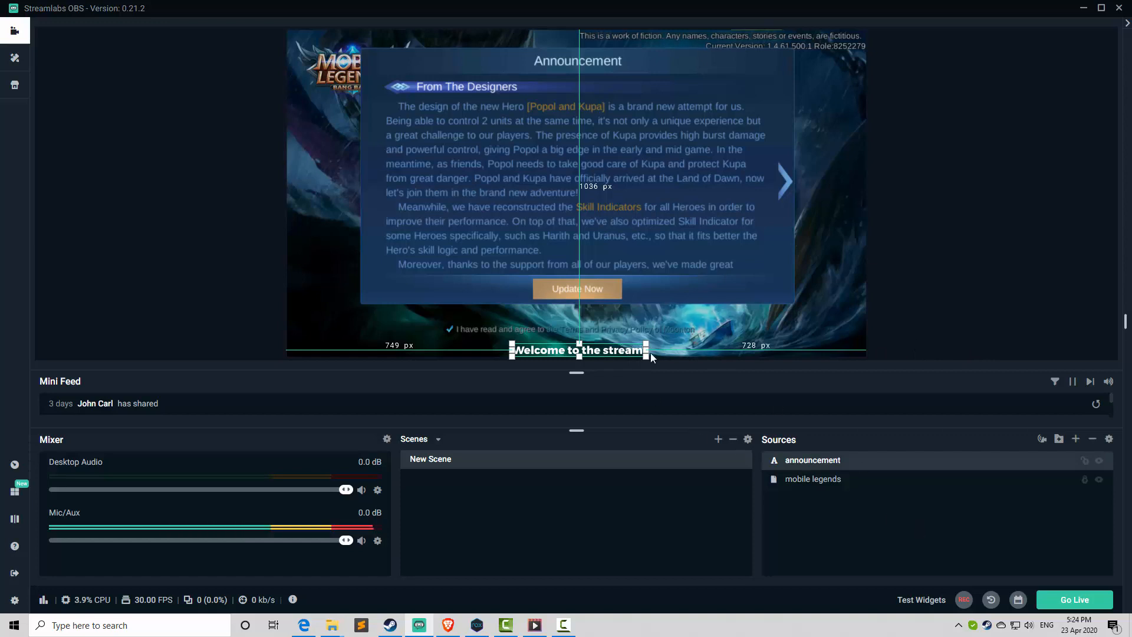
# Add a Scroll filter to the announcement source, keeping the filter name Scroll.
pyautogui.rightClick(809, 466)
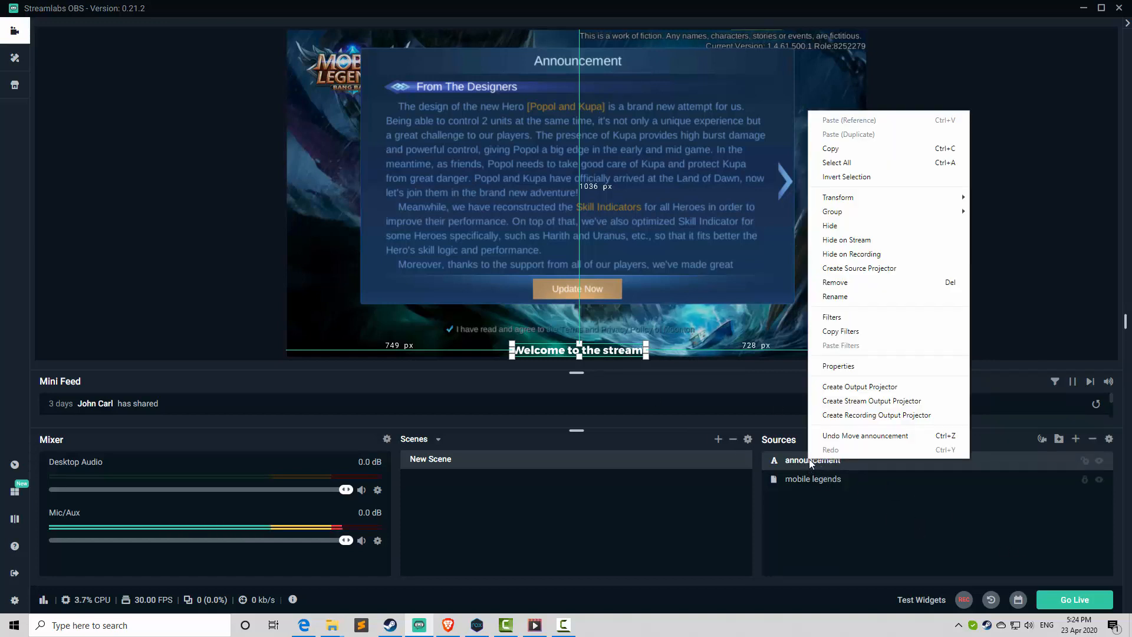
pyautogui.click(831, 317)
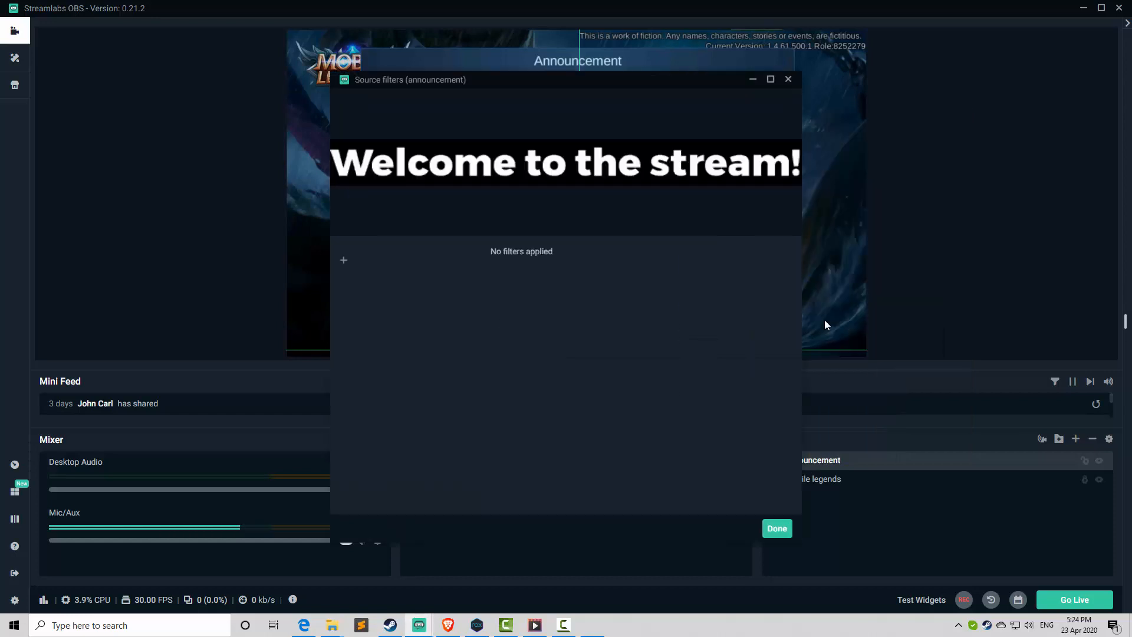
pyautogui.click(344, 263)
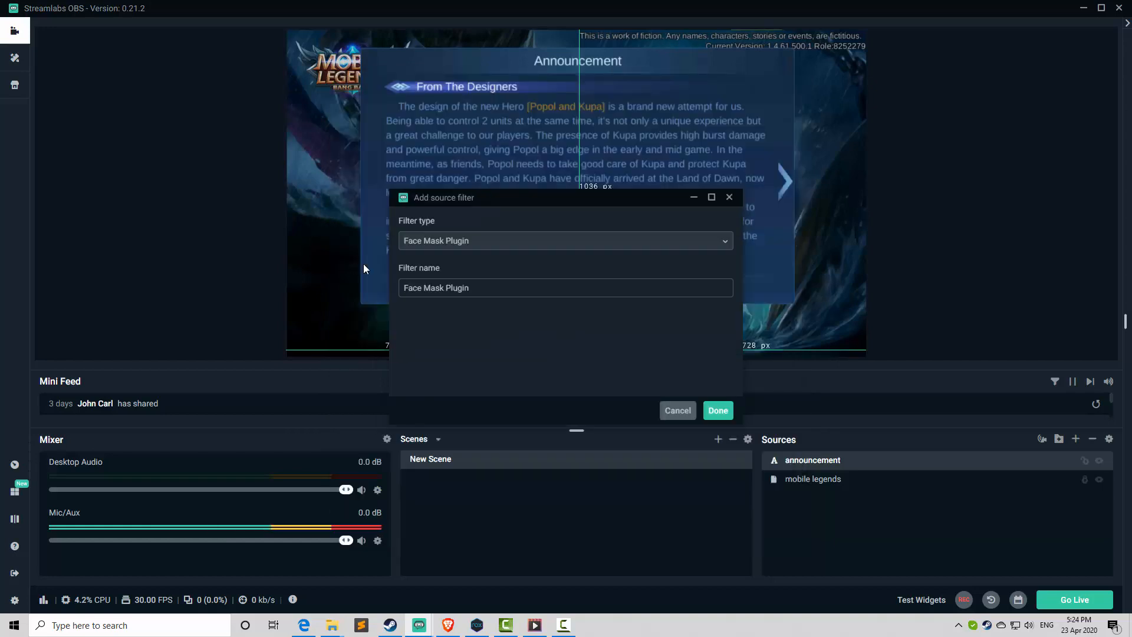
pyautogui.click(465, 246)
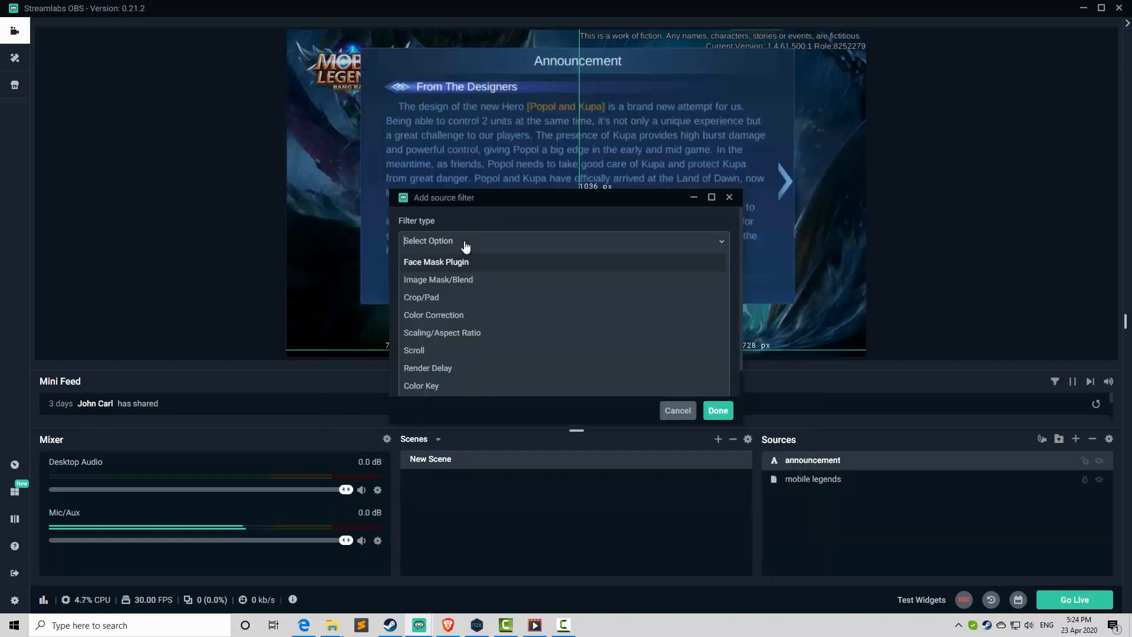
pyautogui.click(430, 350)
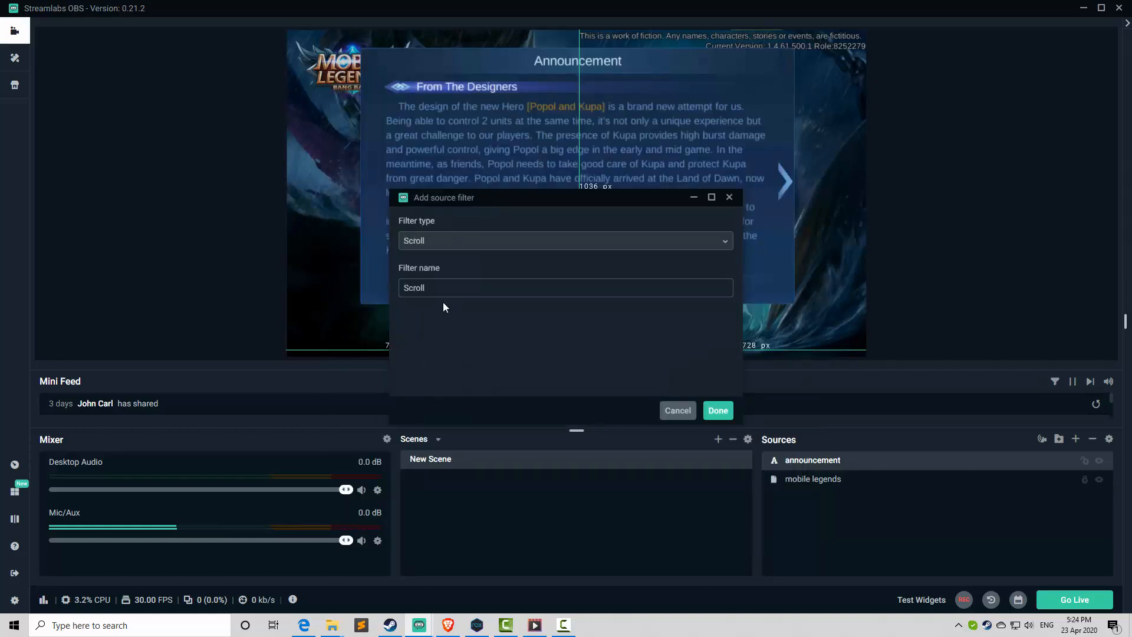
pyautogui.click(708, 413)
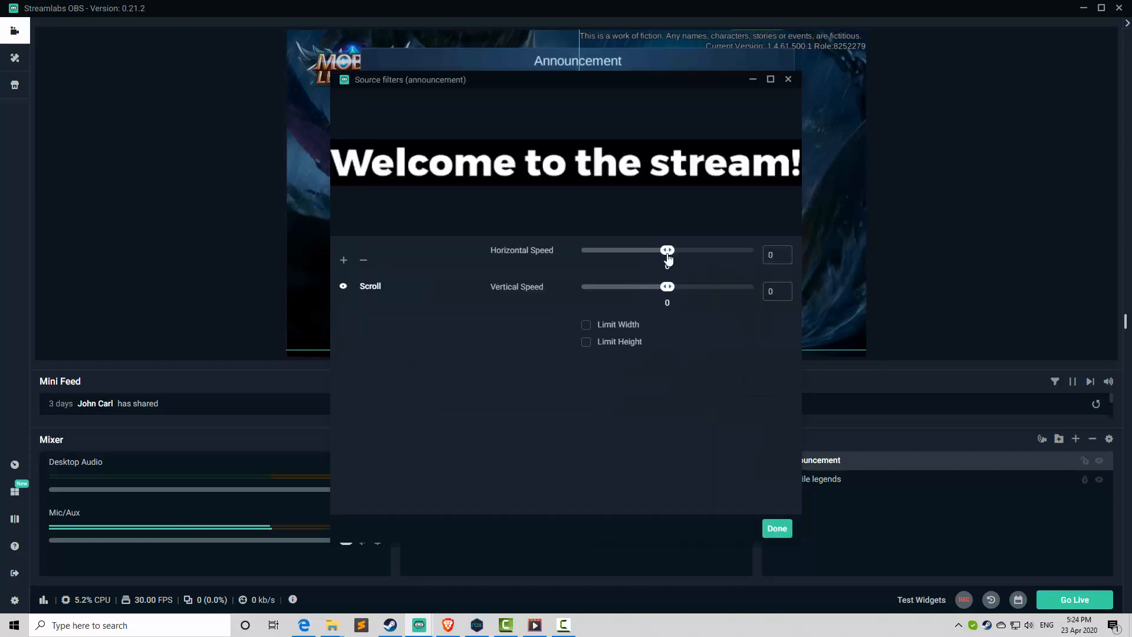
# Set the Scroll filter's horizontal speed to 50 and move the announcement text to the lower-left corner of the scene.
pyautogui.moveTo(684, 257)
pyautogui.mouseDown()
pyautogui.moveTo(694, 255)
pyautogui.moveTo(649, 256)
pyautogui.moveTo(722, 258)
pyautogui.moveTo(630, 257)
pyautogui.moveTo(678, 257)
pyautogui.mouseUp()
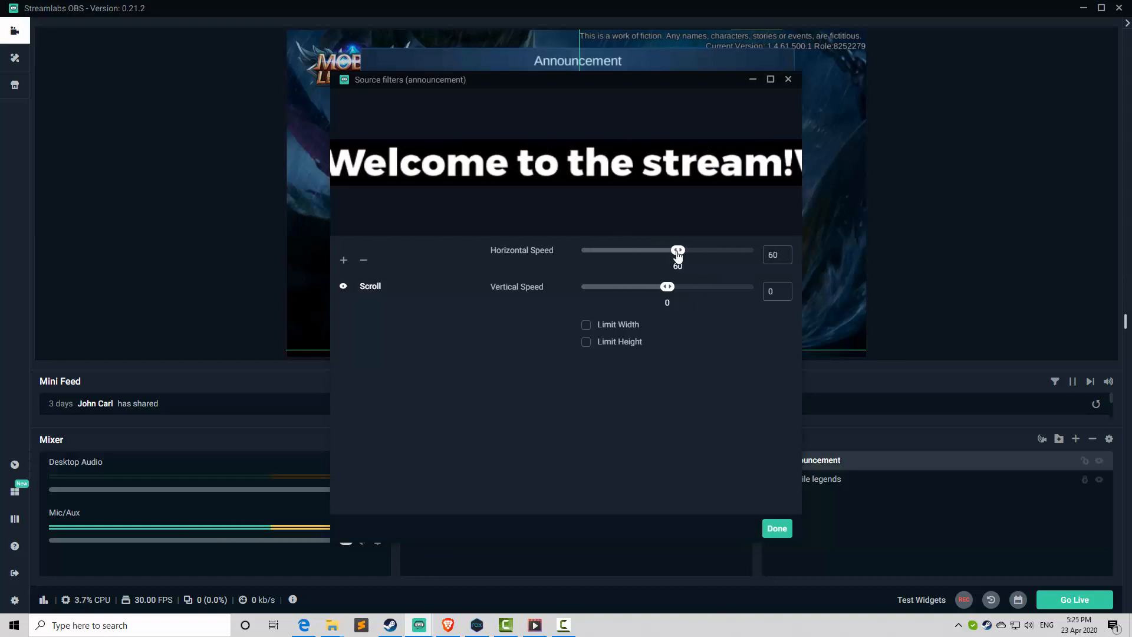
pyautogui.moveTo(678, 255); pyautogui.dragTo(675, 256)
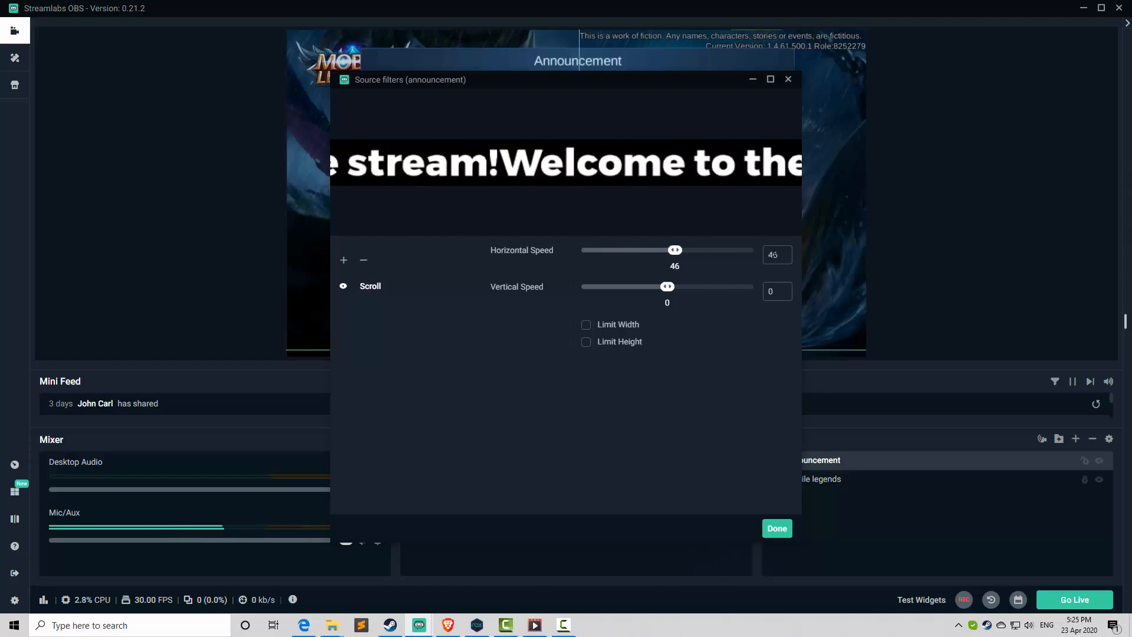
pyautogui.write('50')
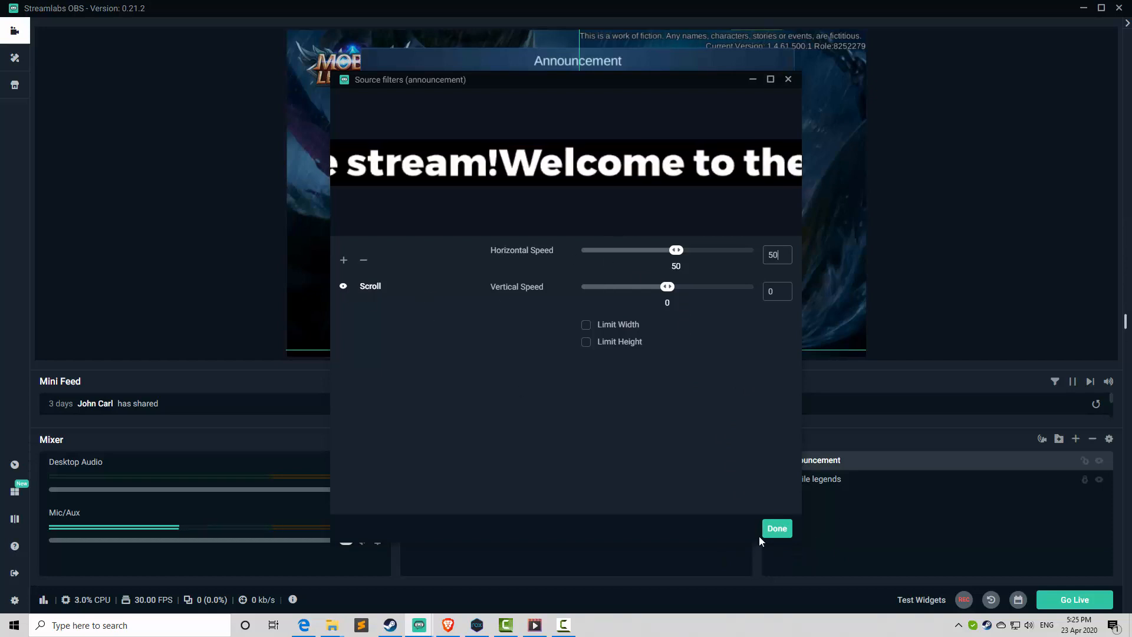
pyautogui.click(776, 528)
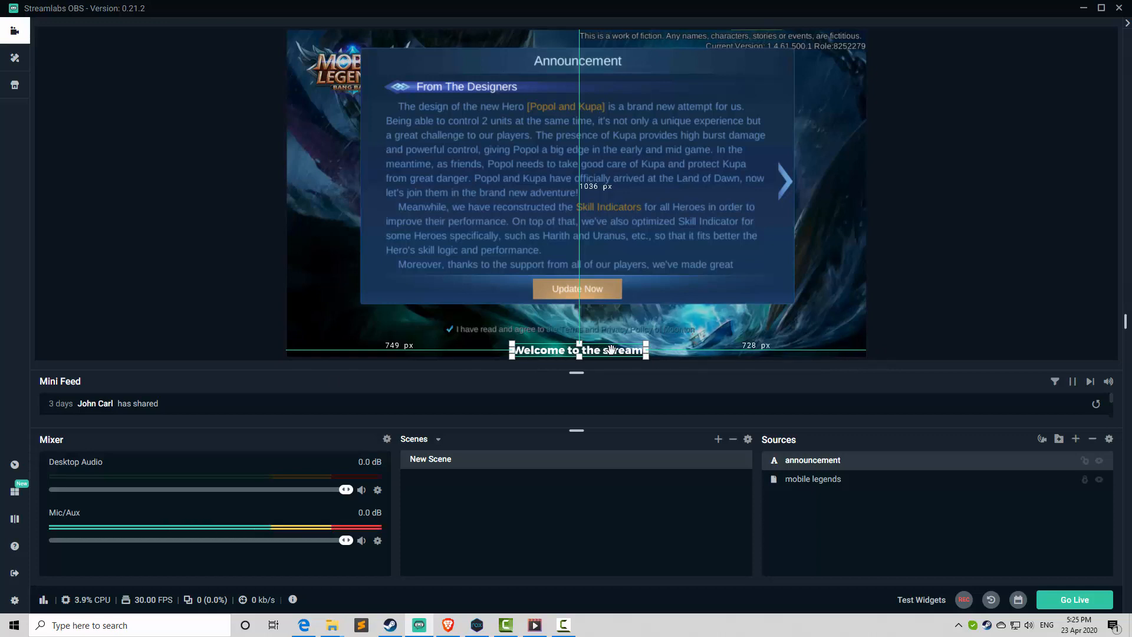
pyautogui.moveTo(611, 349); pyautogui.dragTo(410, 350)
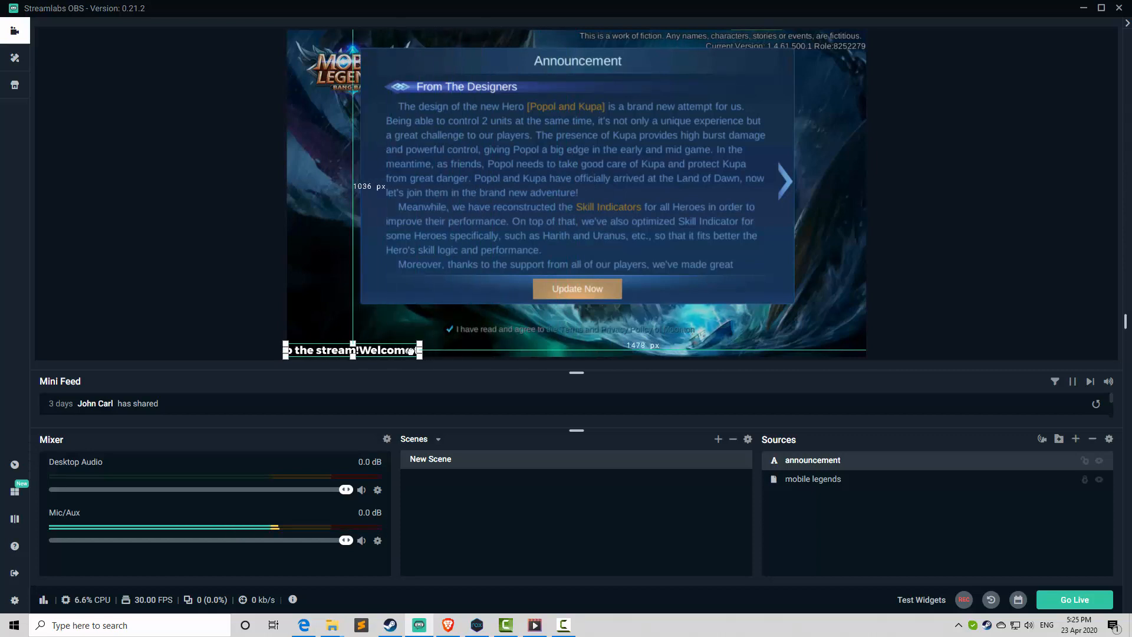
# In the announcement source's properties, add wide spacing after "Welcome to the stream!" and repeat the spaced phrase so it occurs three times.
pyautogui.rightClick(811, 462)
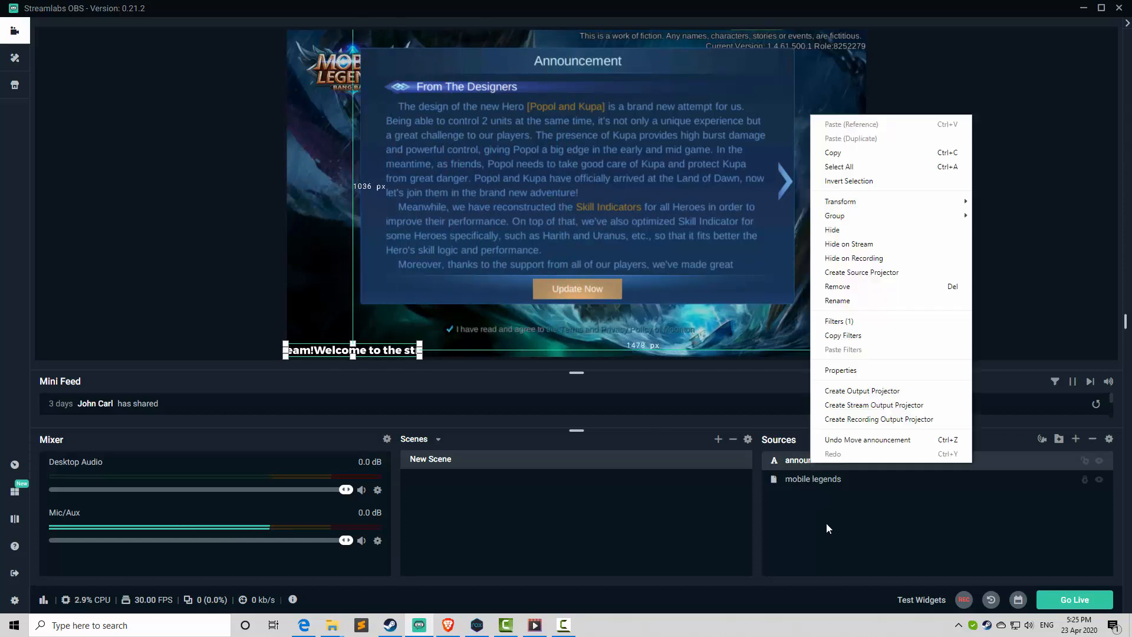
pyautogui.click(833, 370)
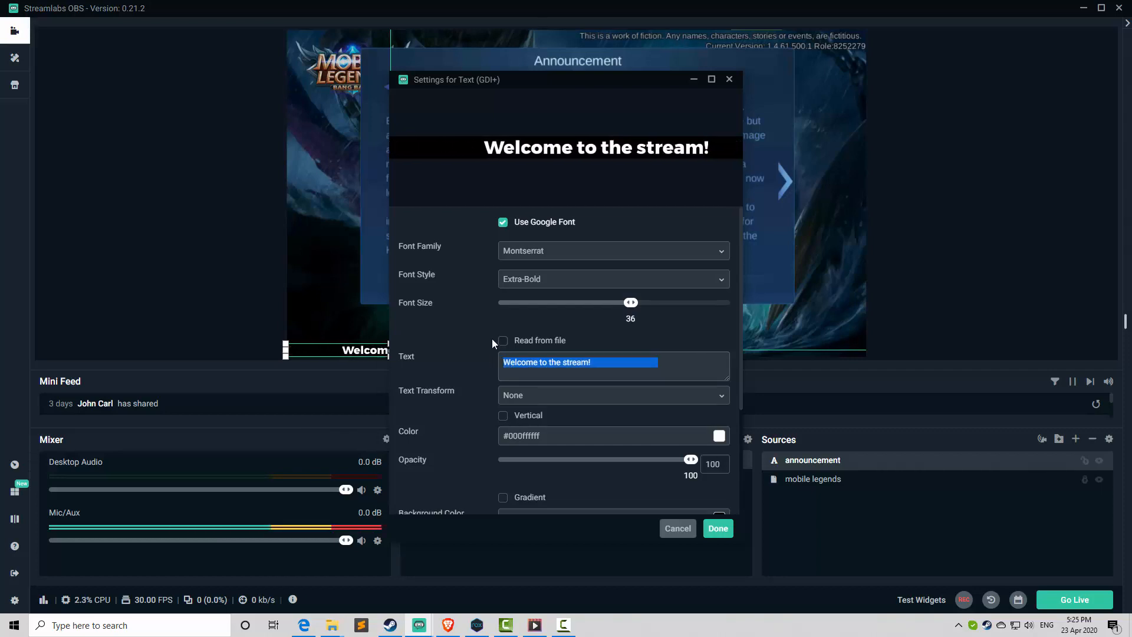
pyautogui.click(661, 368)
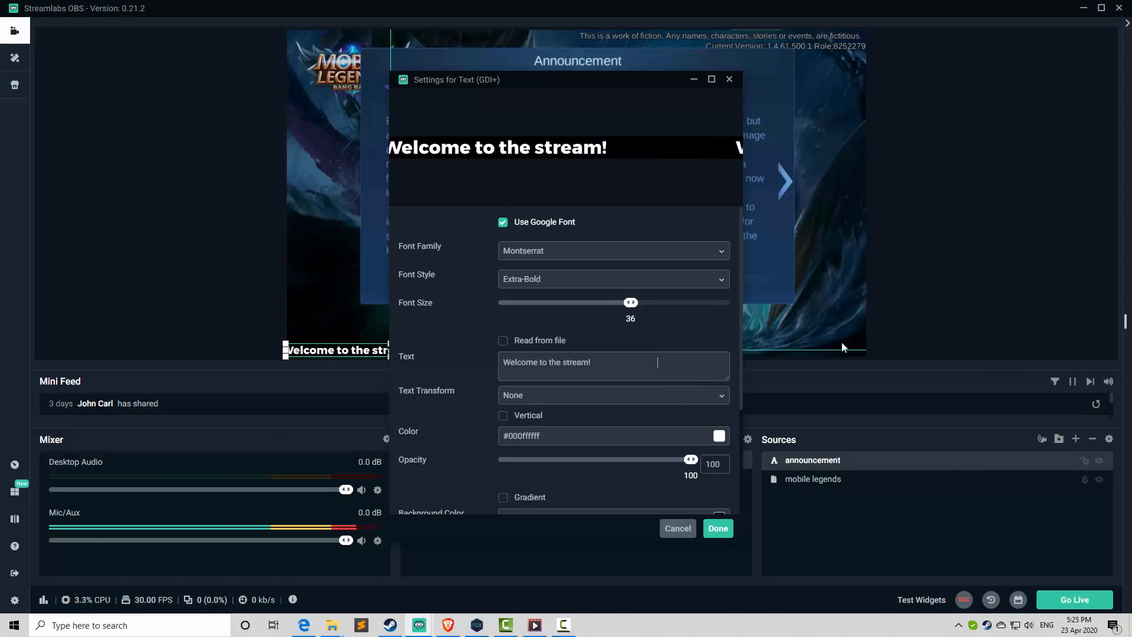
pyautogui.hotkey('ctrl', 'v')
pyautogui.hotkey('ctrl', 'v')
pyautogui.hotkey('ctrl', 'v')
pyautogui.hotkey('ctrl', 'v')
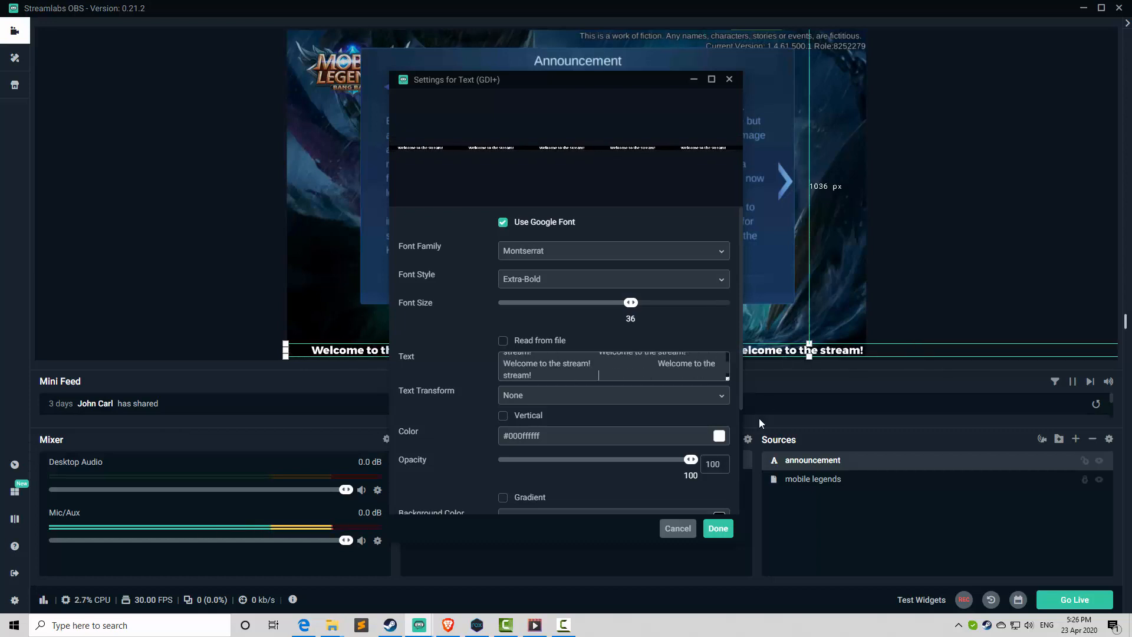
pyautogui.hotkey('ctrl', 'z')
pyautogui.hotkey('ctrl', 'z')
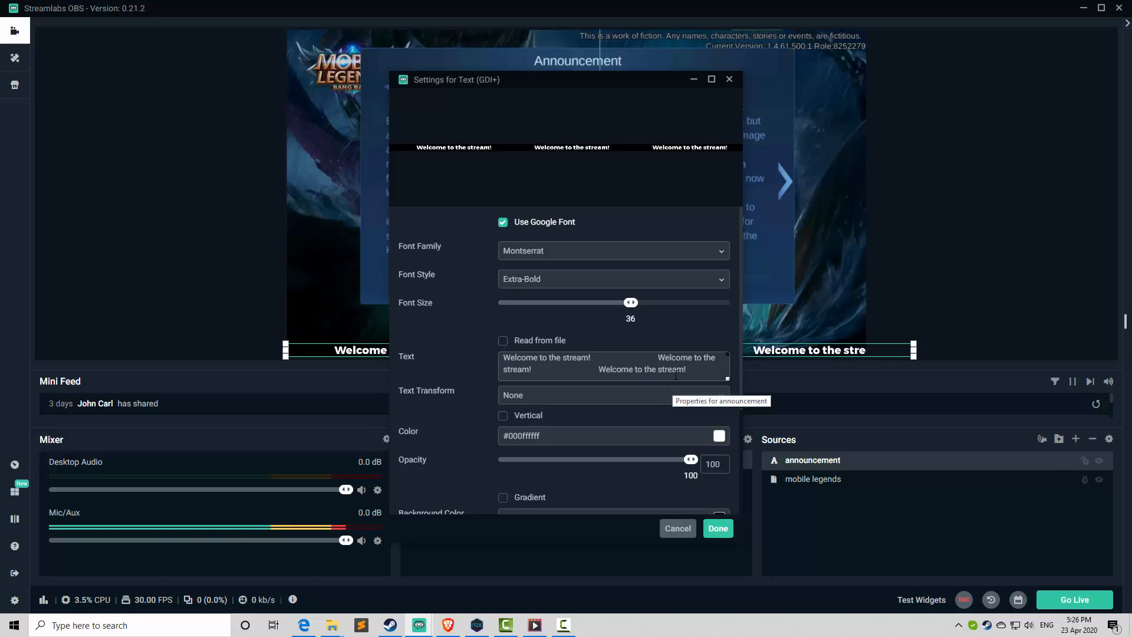
# Set the announcement text's background opacity to 60, moving the settings window aside to see the preview, and save the properties.
pyautogui.moveTo(606, 83); pyautogui.dragTo(918, 55)
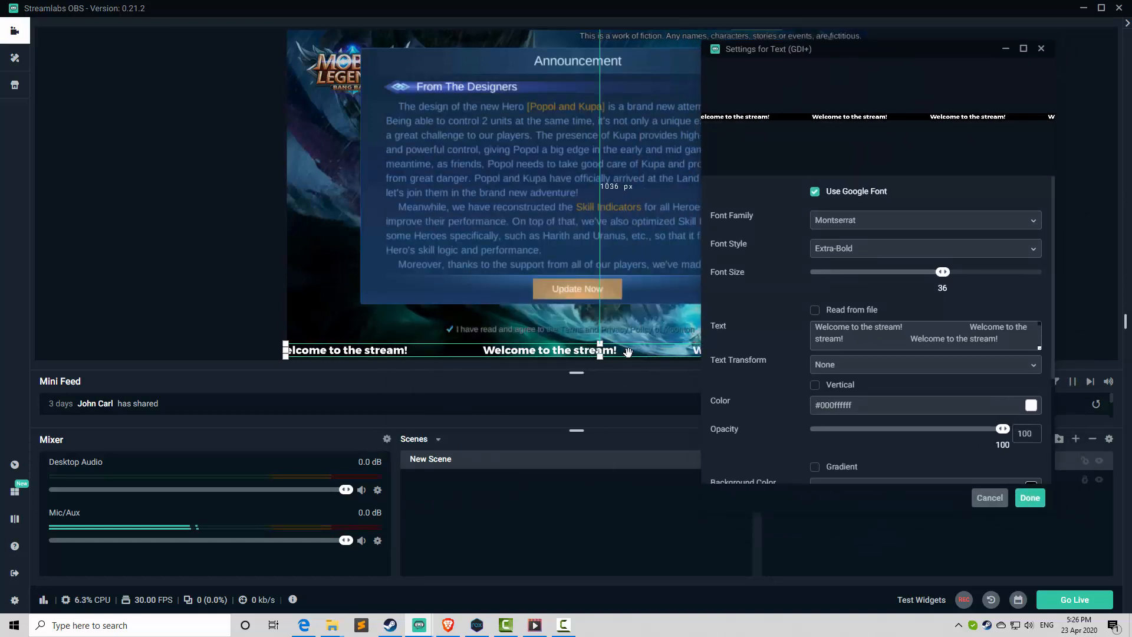
pyautogui.scroll(-1, 906, 367)
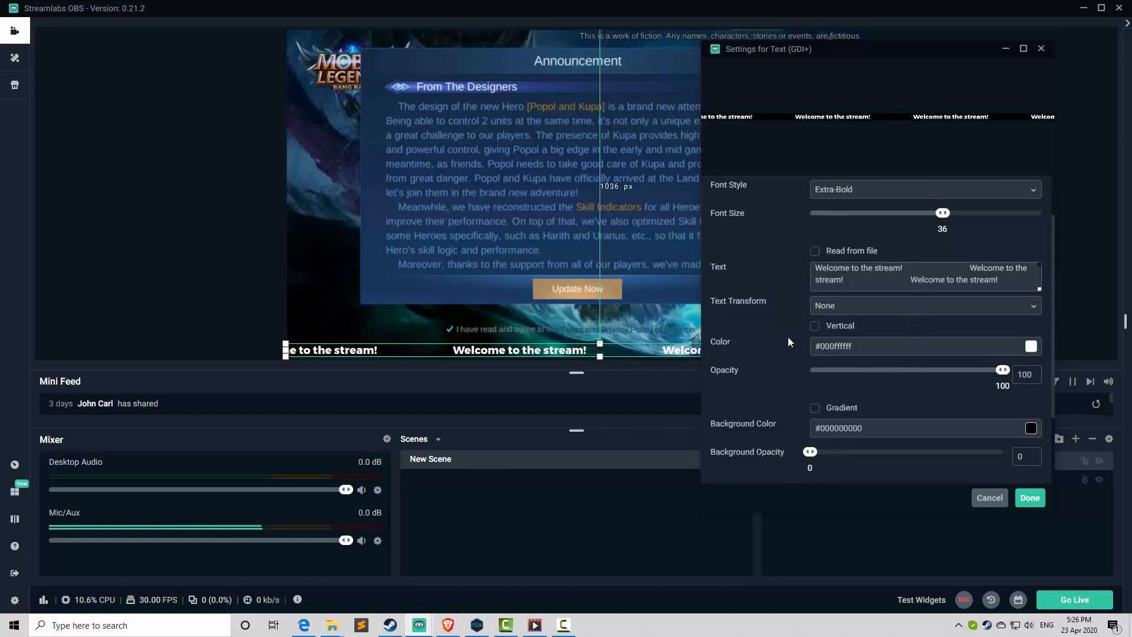
pyautogui.scroll(1, 821, 300)
pyautogui.scroll(-3, 825, 330)
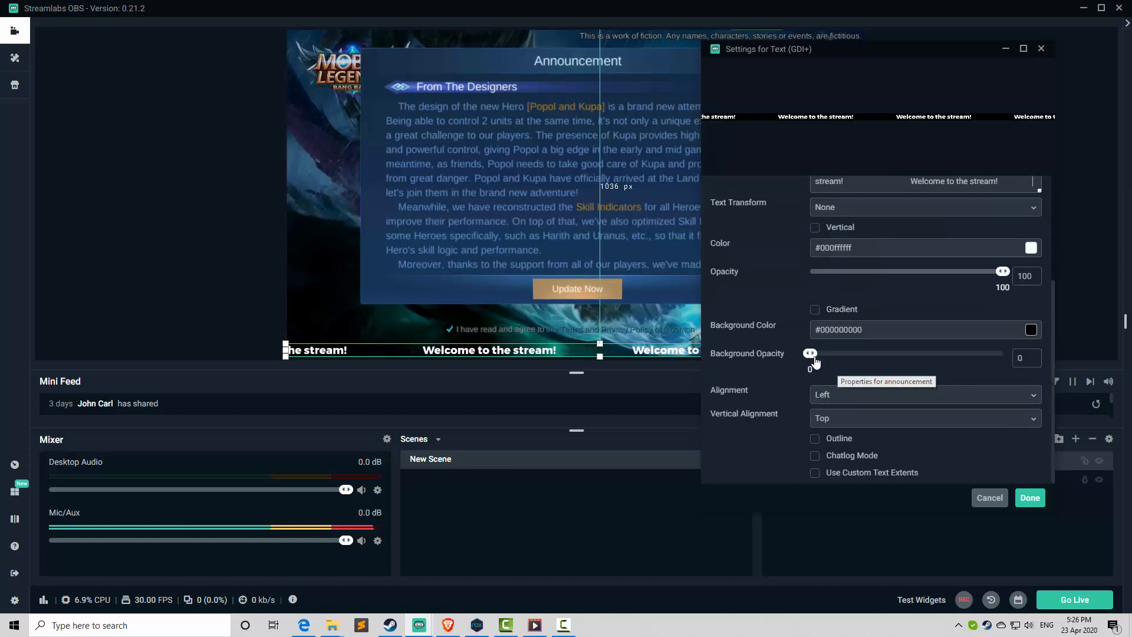
pyautogui.moveTo(810, 353); pyautogui.dragTo(1013, 354)
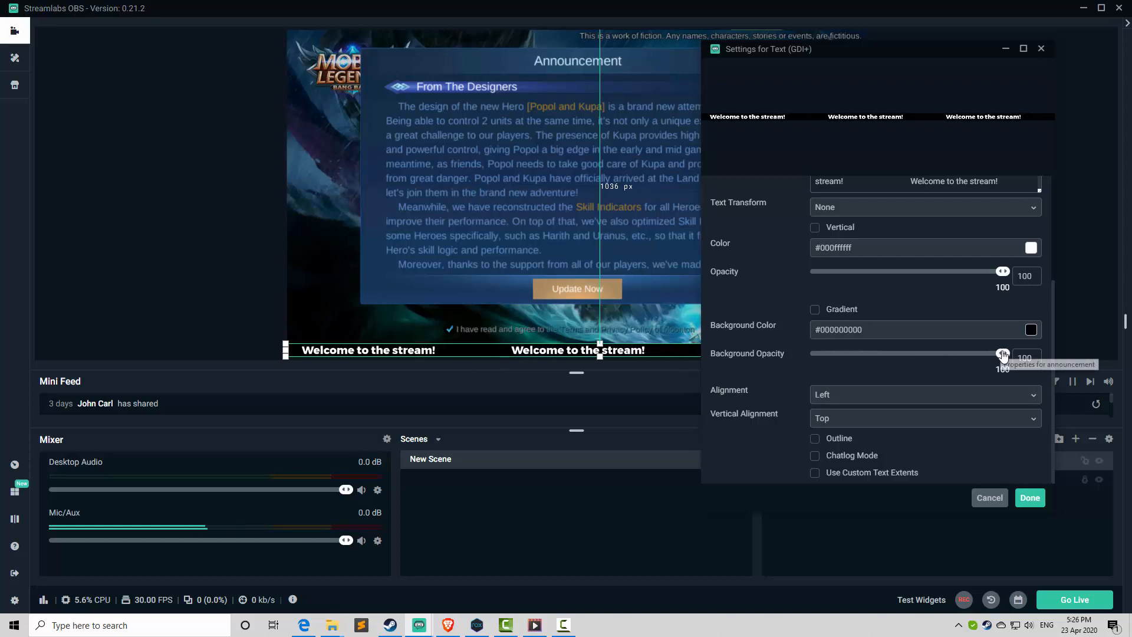
pyautogui.moveTo(1002, 354); pyautogui.dragTo(928, 355)
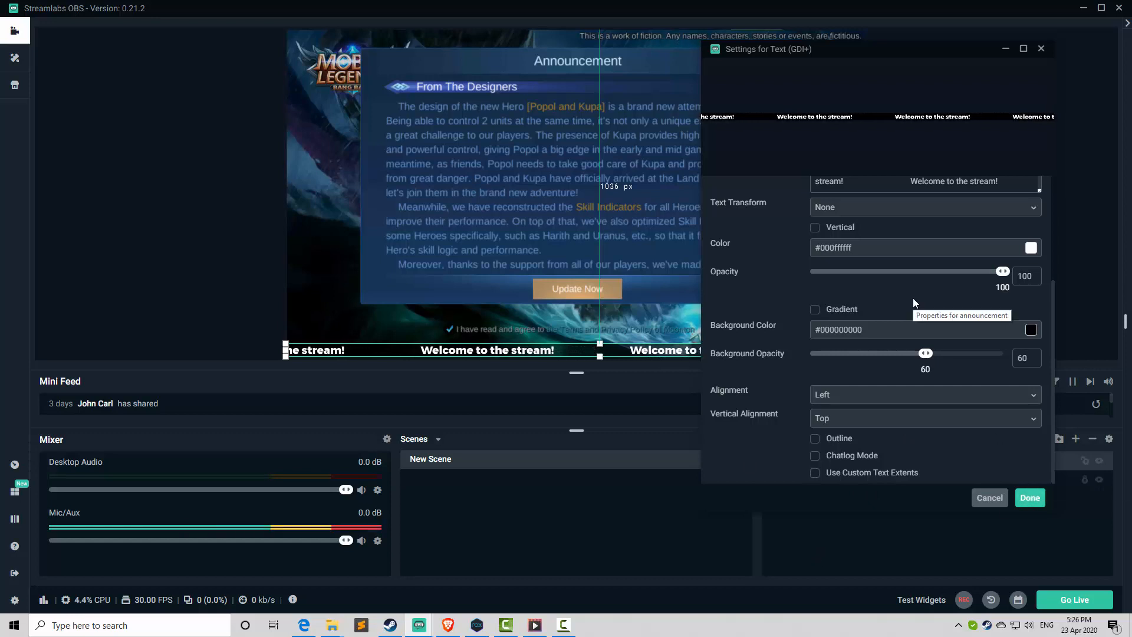
pyautogui.click(1029, 498)
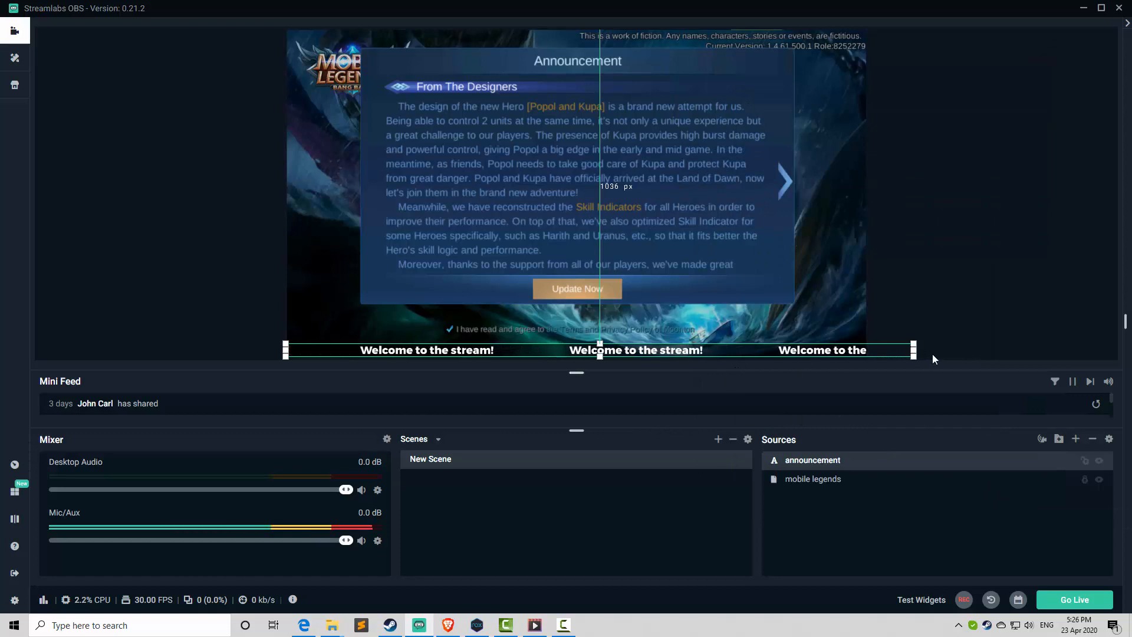
# Narrow the announcement text in the preview so its right edge meets the scene's right edge, and deselect it.
pyautogui.moveTo(915, 352); pyautogui.dragTo(867, 343)
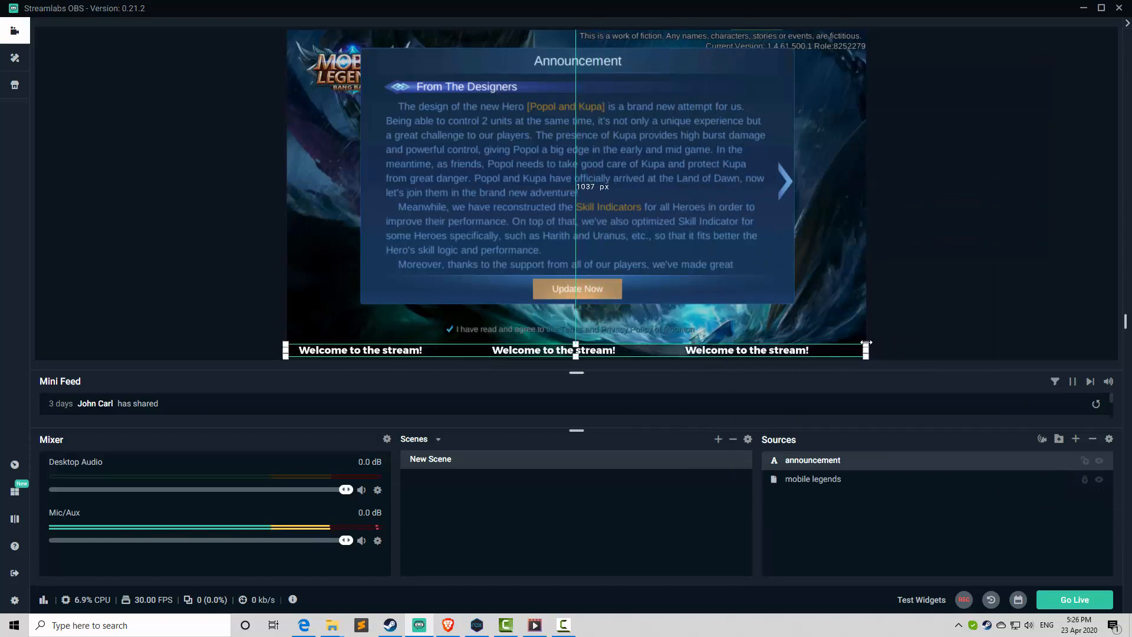
pyautogui.click(933, 344)
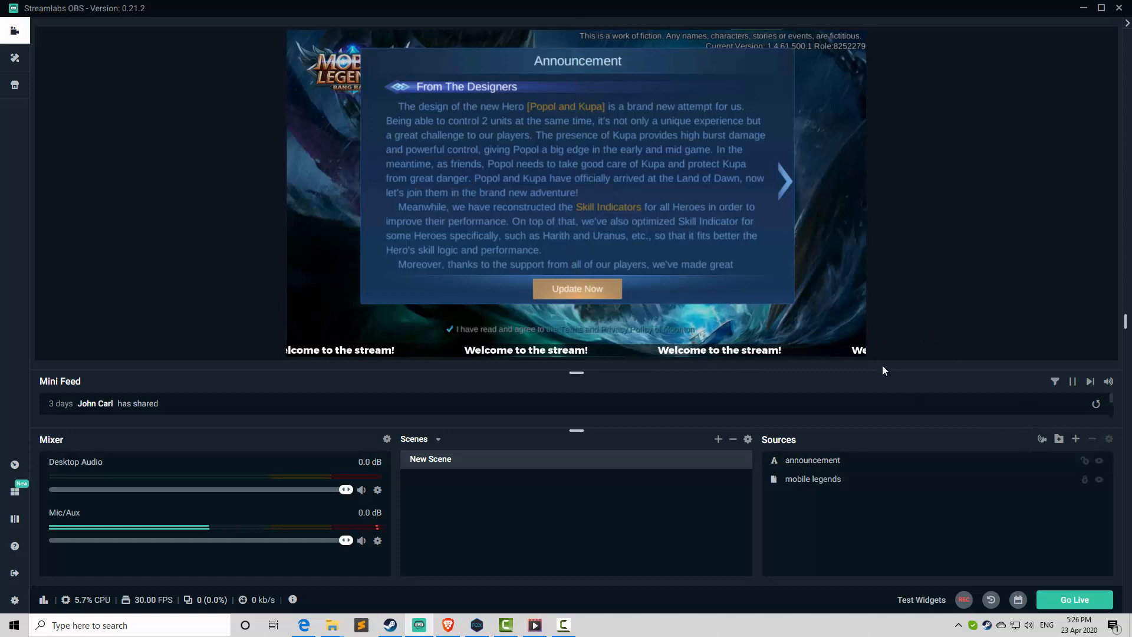